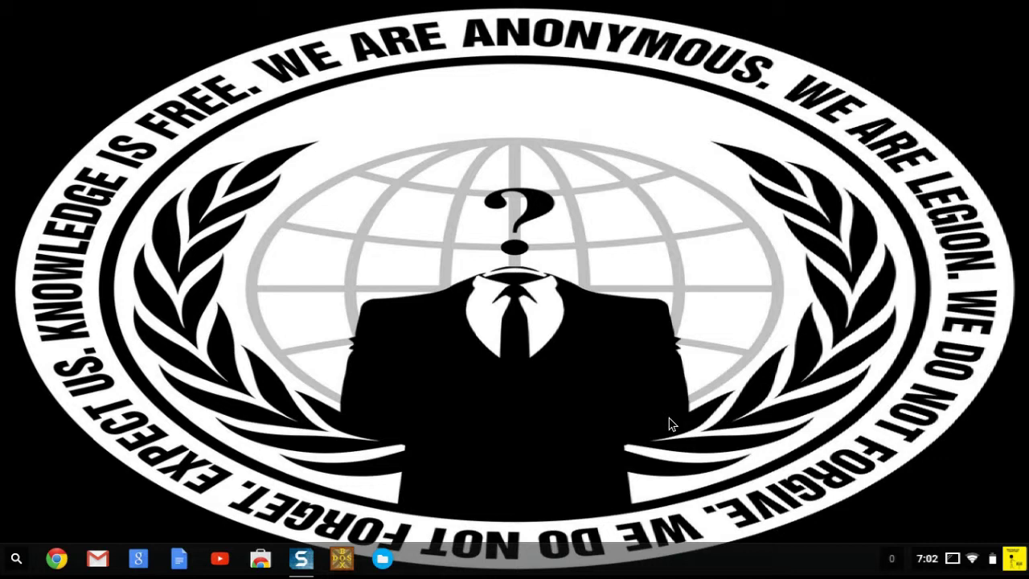
Step: Open crosh with Ctrl+Alt+T and run the help and help_advanced commands
key("ctrl+alt+t")
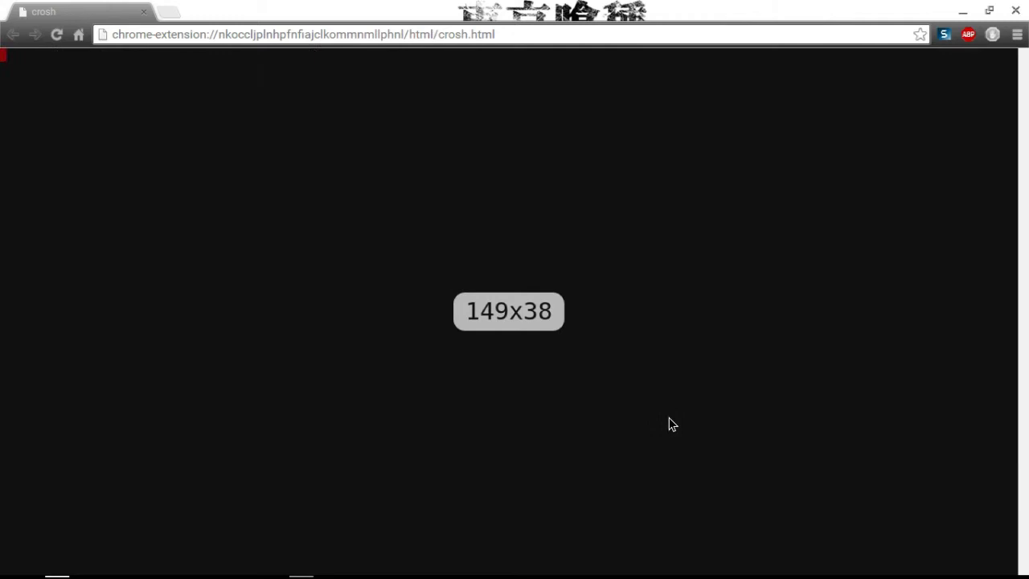
type("help")
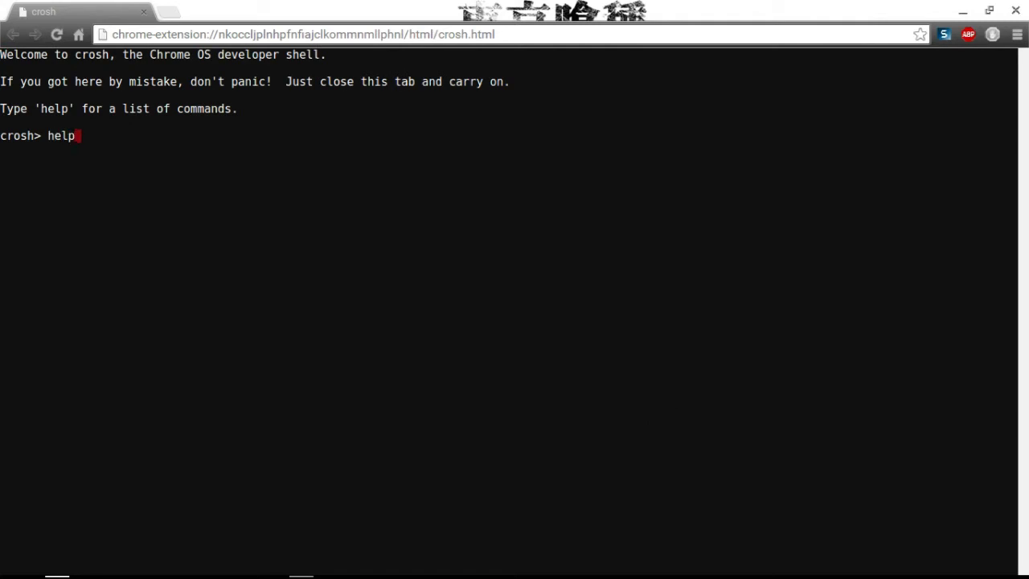
key("Return")
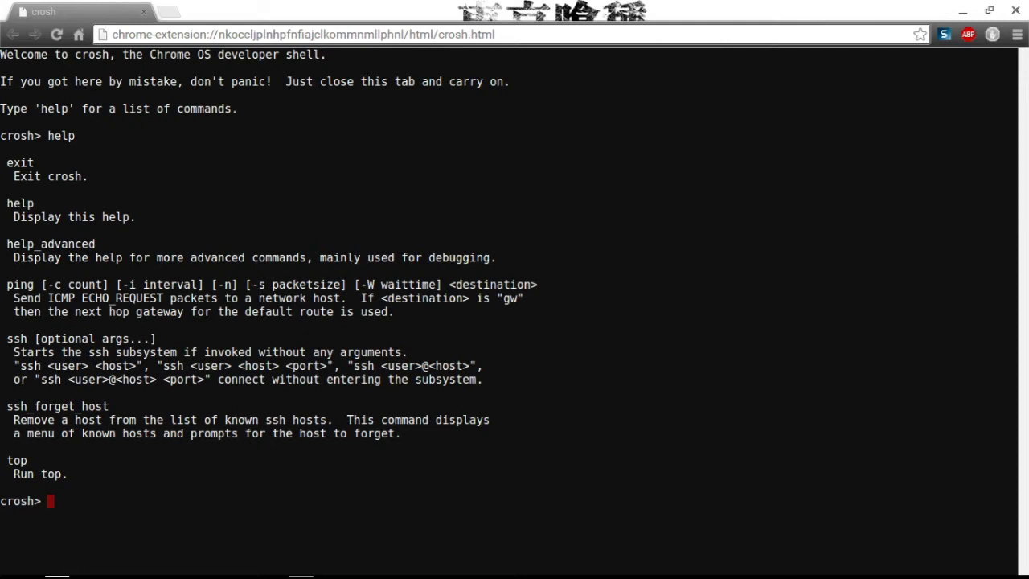
type("help_advan")
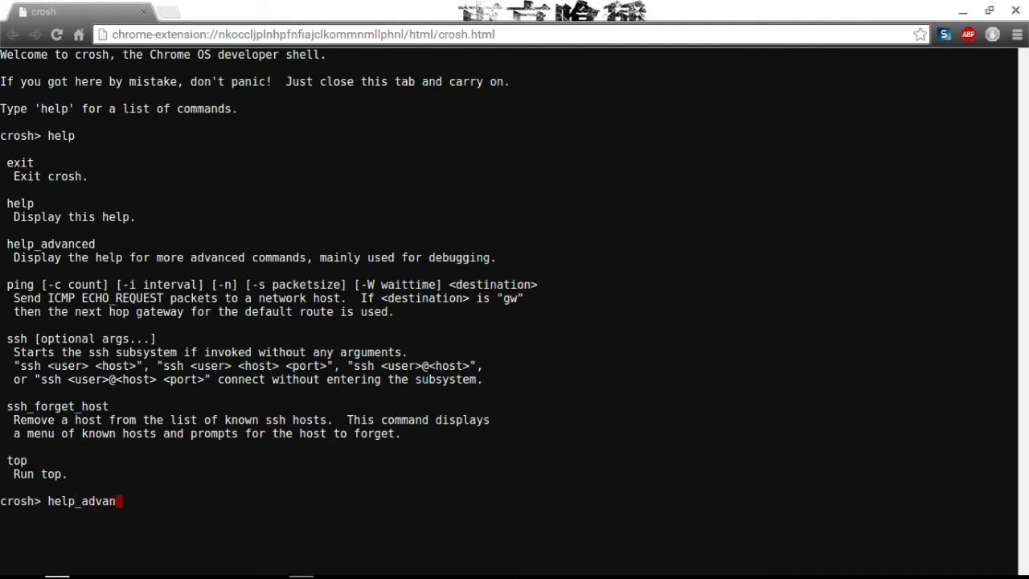
type("ced")
key("Return")
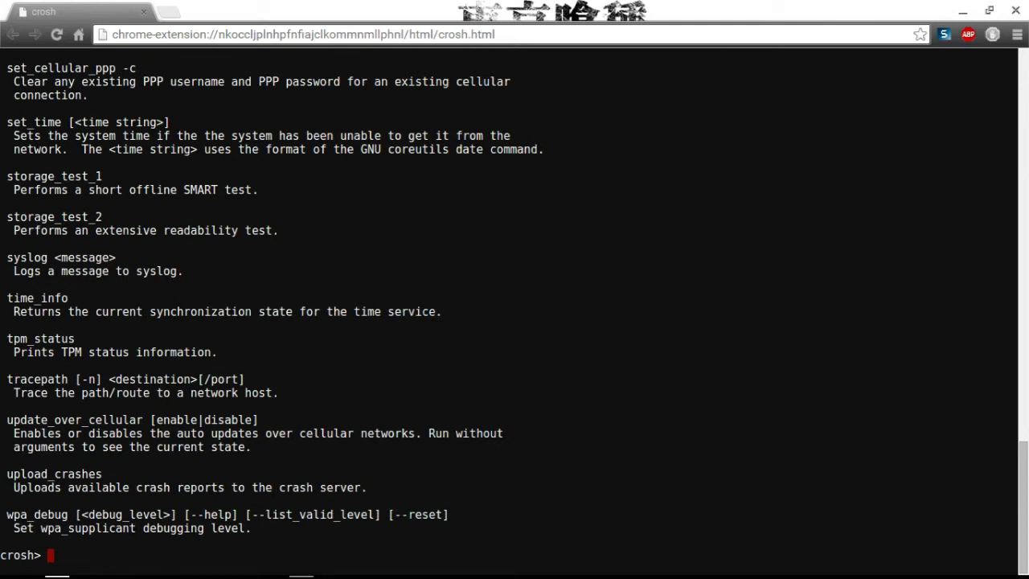
Step: Close the crosh tab, confirming Leave this Page, then launch the Files app from the shelf
left_click(1026, 6)
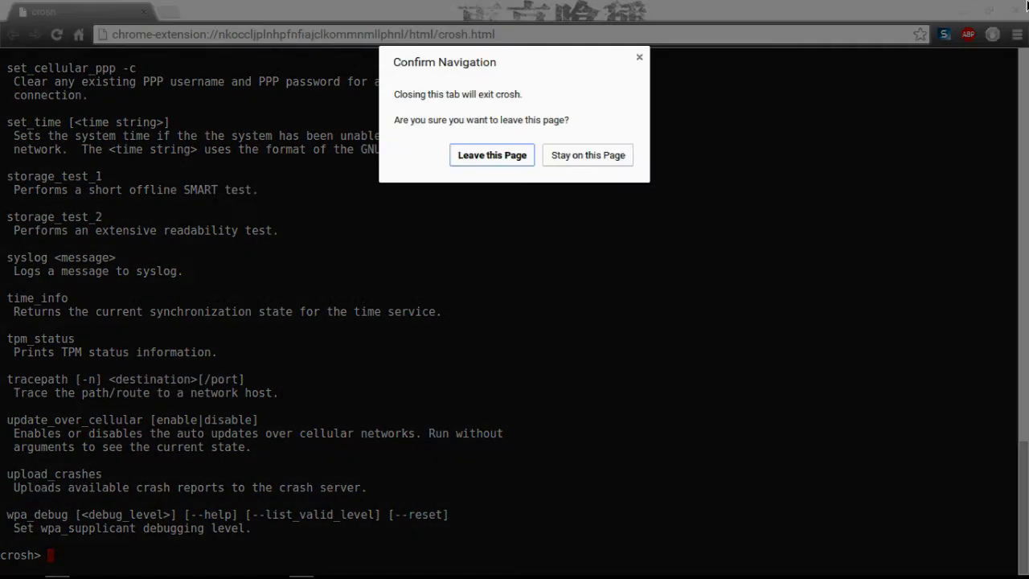
left_click(494, 153)
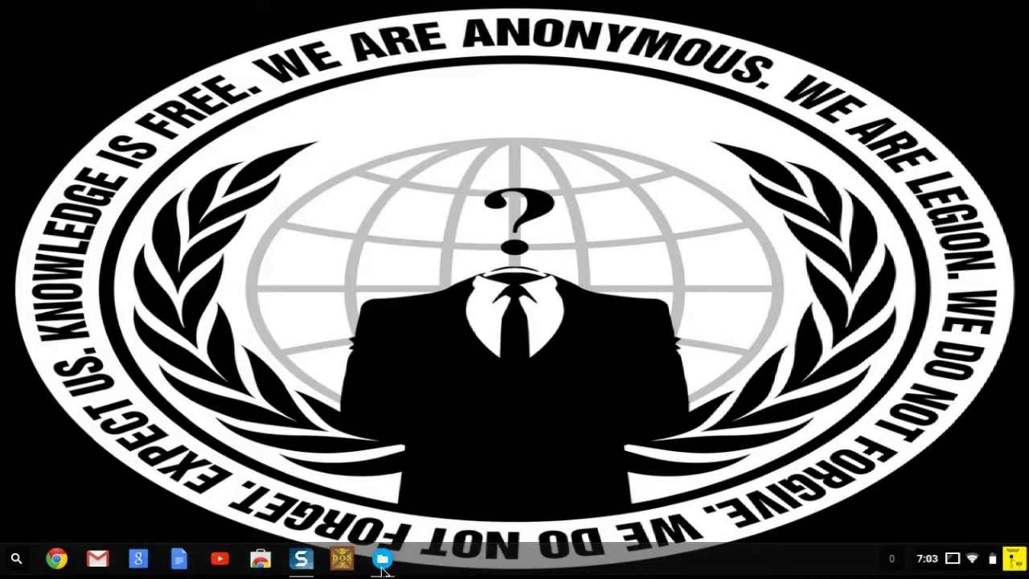
left_click(382, 559)
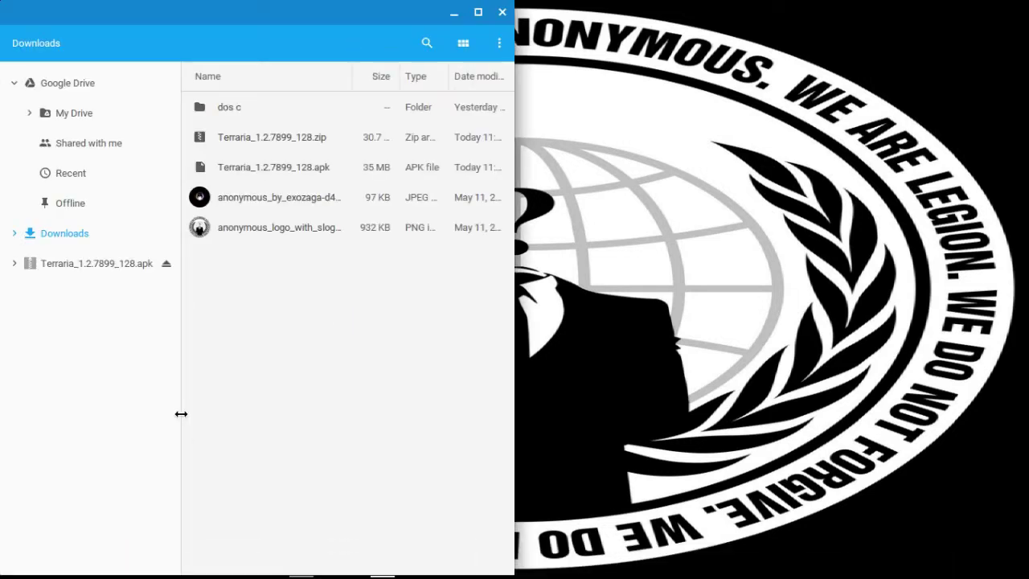
Step: Select the five Downloads items, open the TechSmith folder in My Drive, then close Files
left_click_drag(264, 355, 215, 279)
left_click(68, 114)
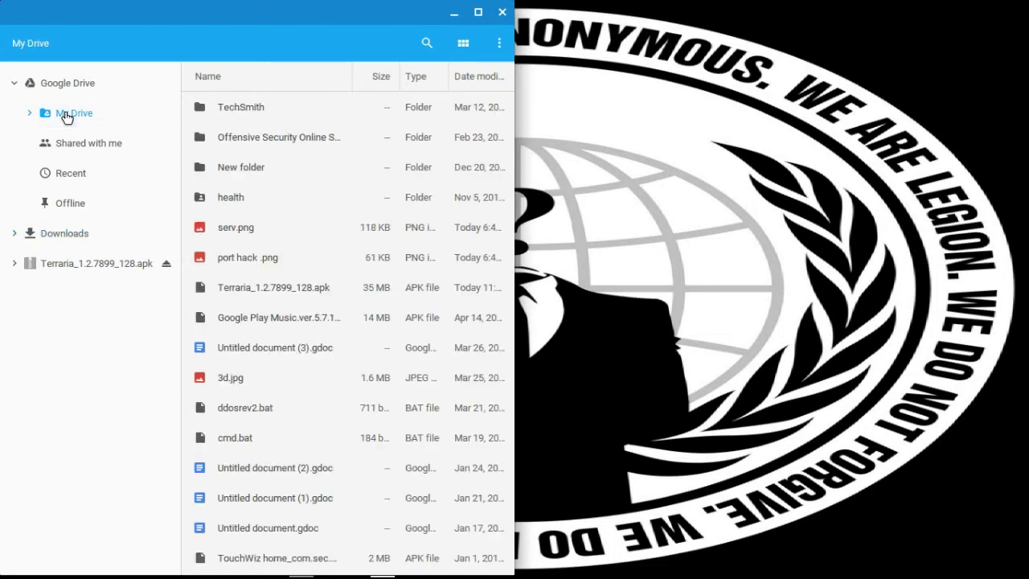
scroll(287, 153, "down", 2)
scroll(288, 153, "up", 2)
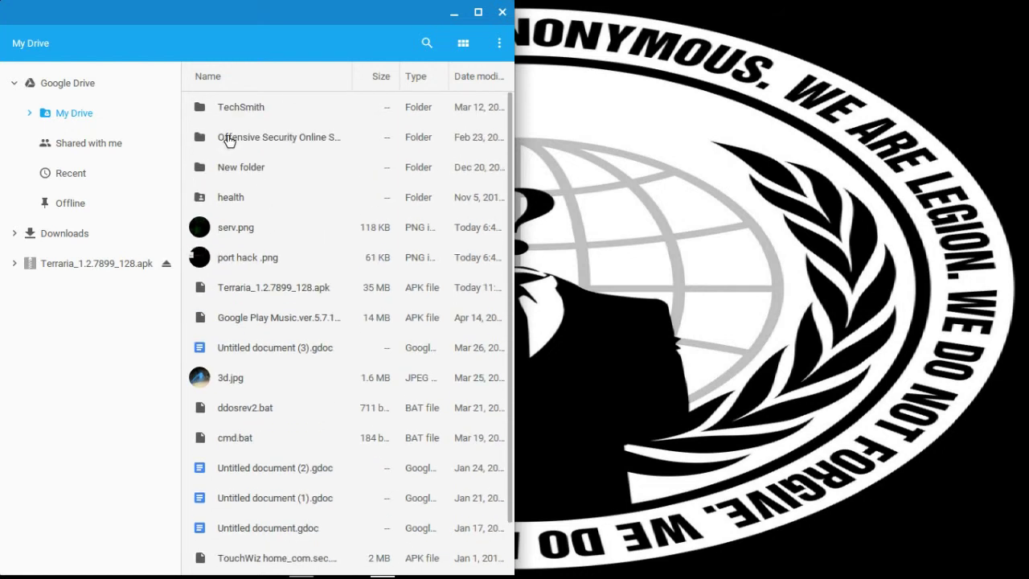
double_click(238, 97)
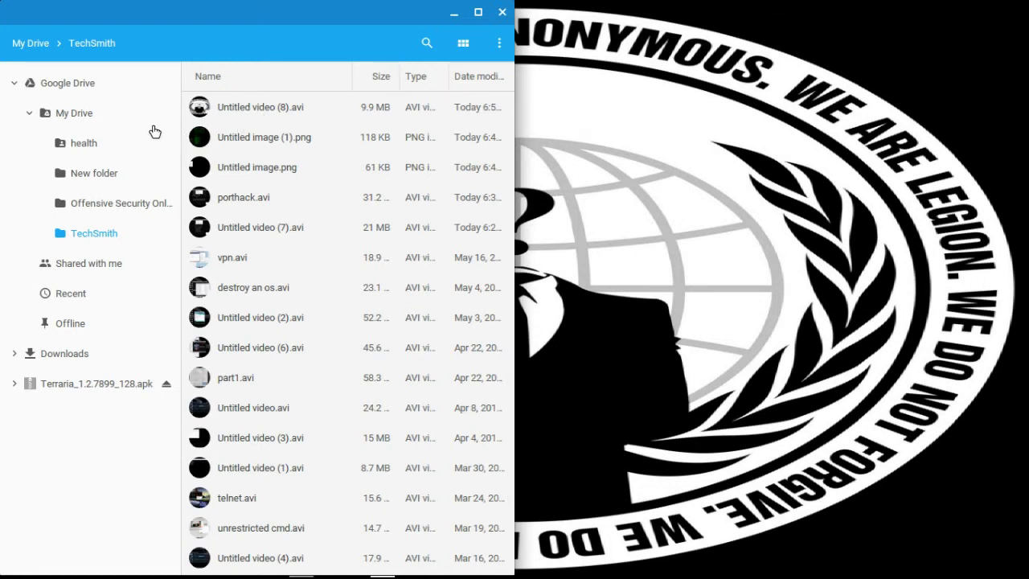
left_click(500, 12)
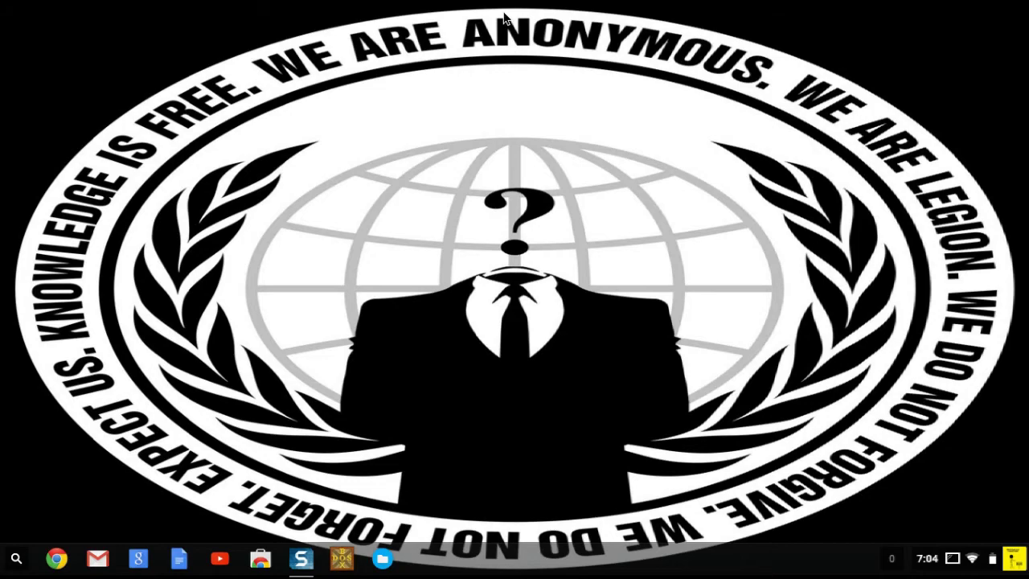
key("ctrl+alt+t")
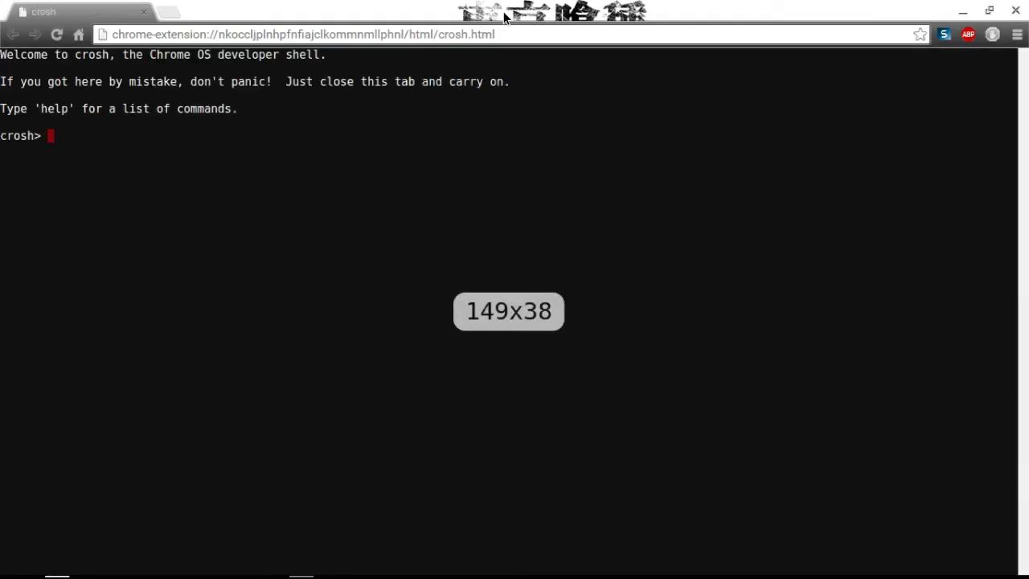
Step: SSH into raspberrypi as root with 'ssh root@raspberrypi' and log in with the password
type("ssh root")
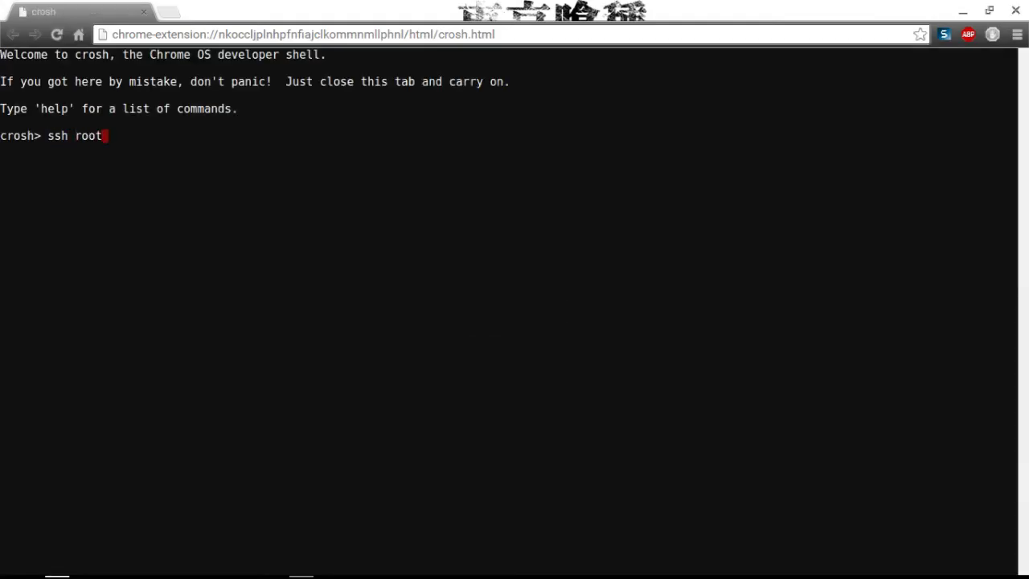
type("@raspberrypi")
key("Return")
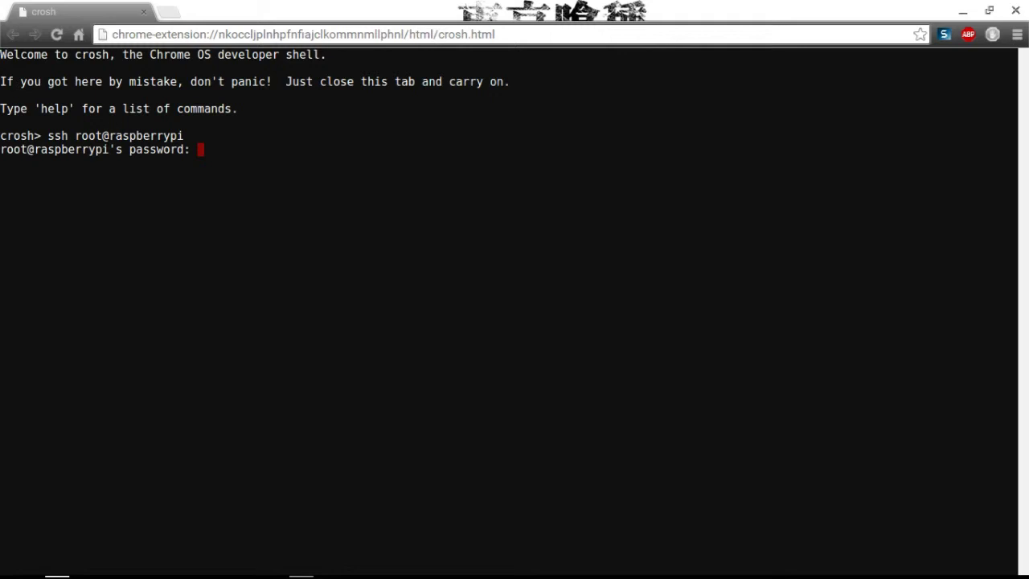
key("Return")
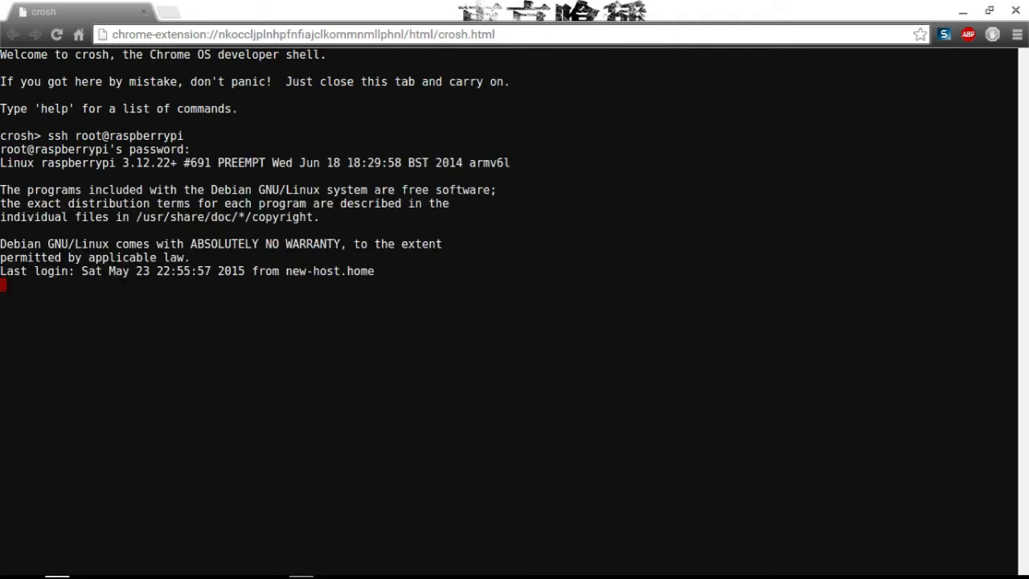
Step: Clear the screen, list the home folder with ls, move up with 'cd ..', and clear again
type("clear")
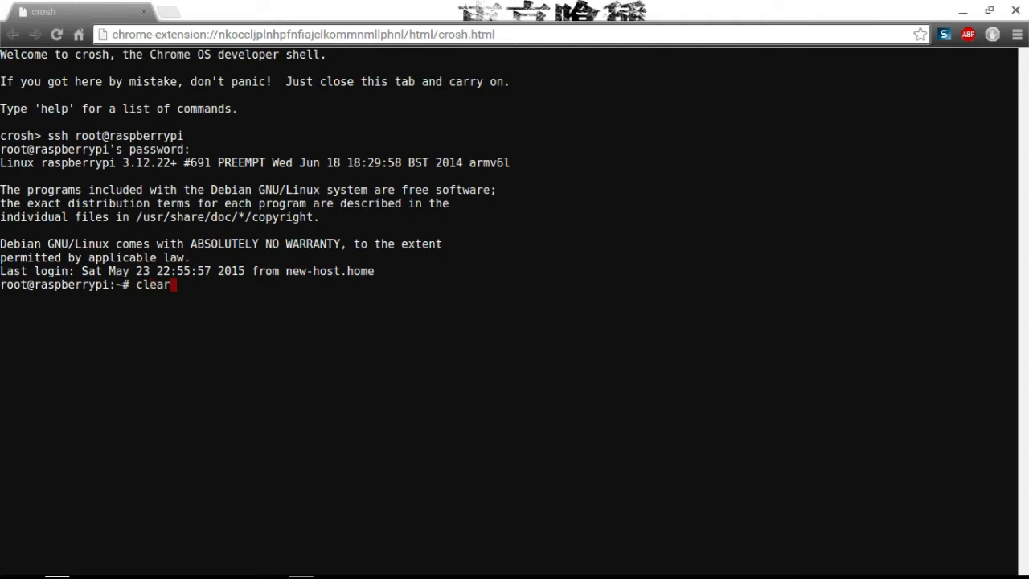
key("Return")
type("ls")
key("Return")
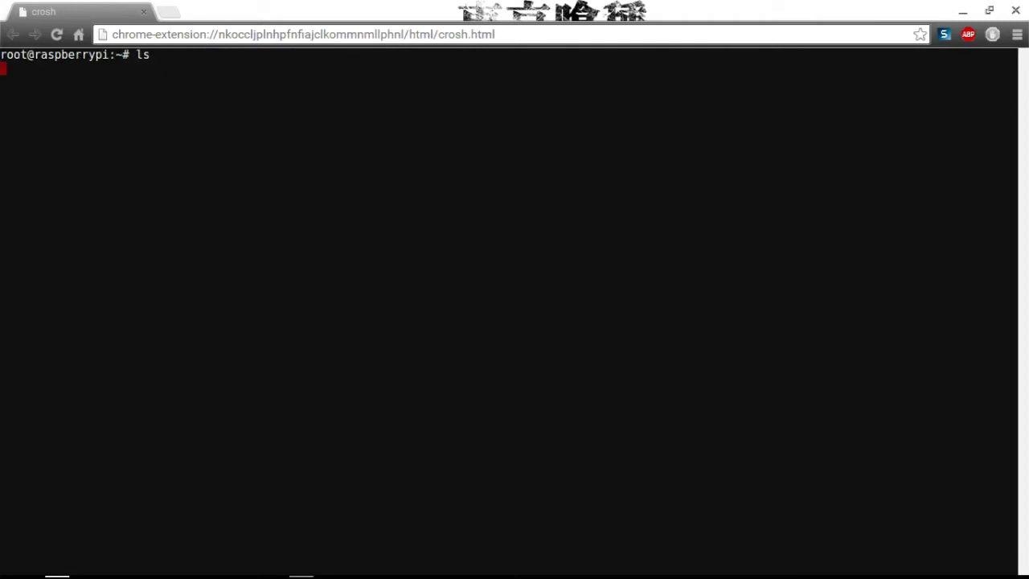
type("cd ..")
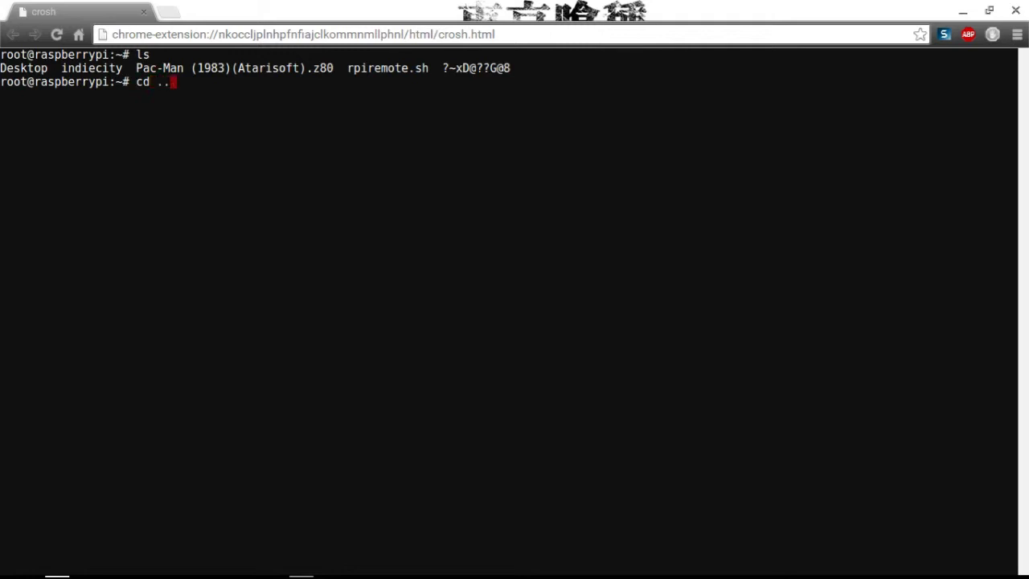
key("Return")
type("clear")
key("Return")
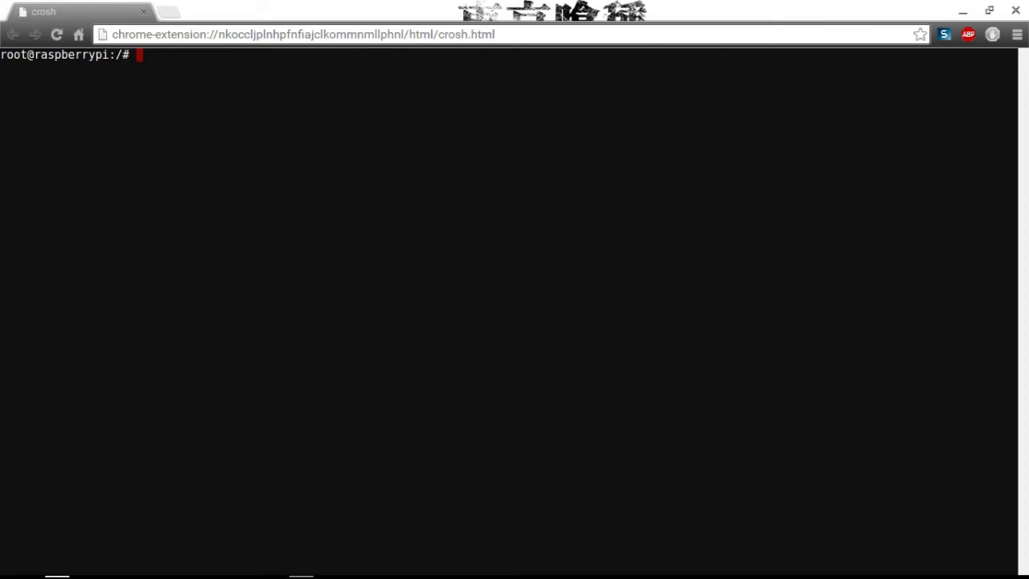
Step: Run exit twice to log out of raspberrypi and close crosh
type("exit")
key("Return")
type("exit")
key("Return")
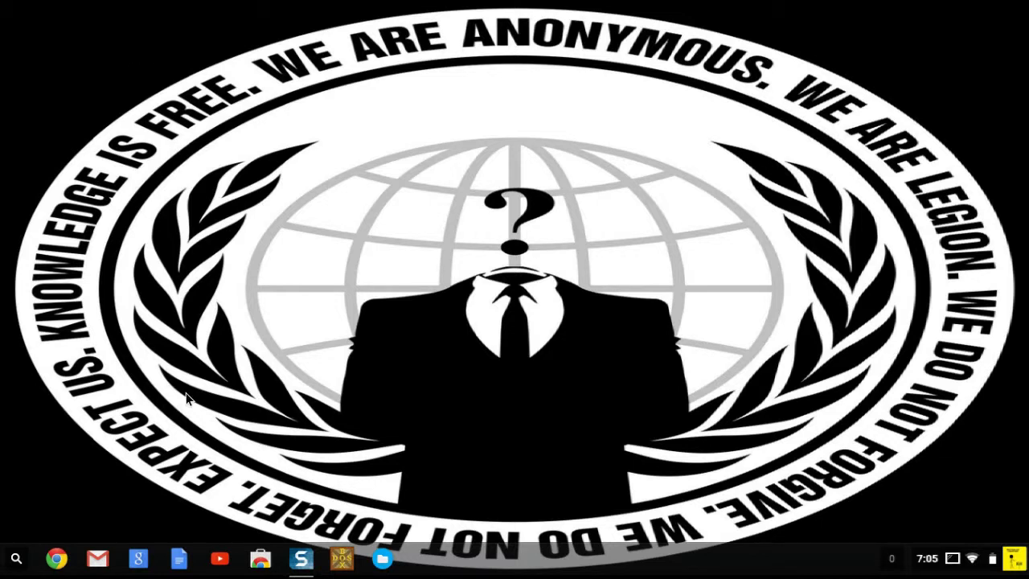
Step: In a new Chrome window, search Google for 'chrome store' and open the Chrome Web Store result
left_click(56, 559)
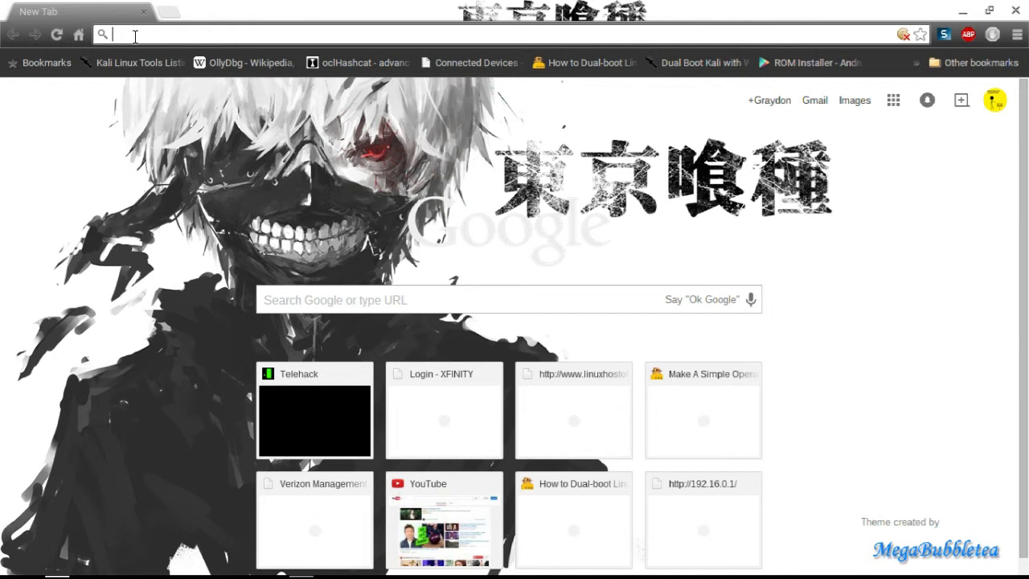
type("chormw")
key("BackSpace")
type("e store")
key("Return")
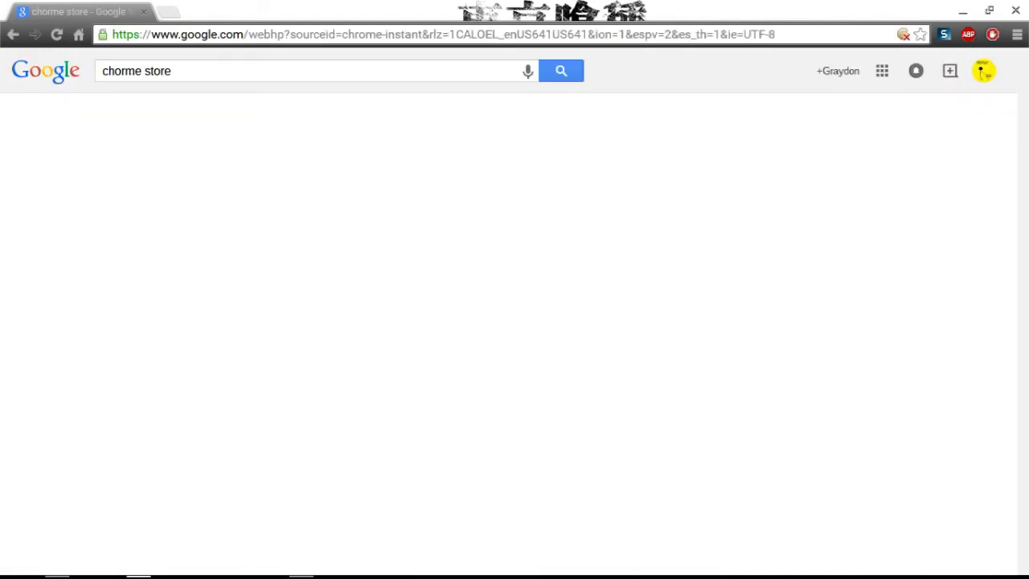
left_click(265, 191)
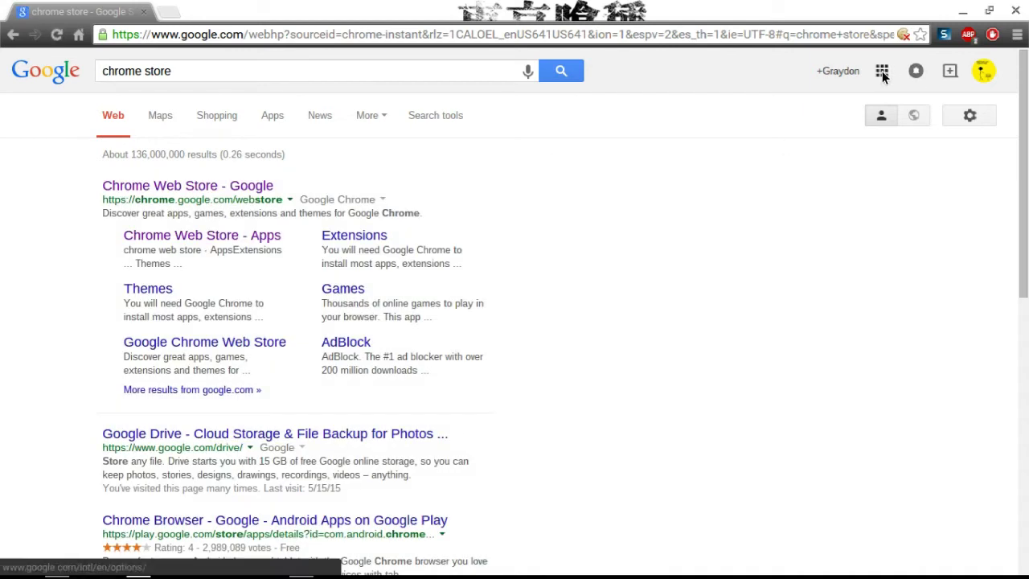
left_click(233, 187)
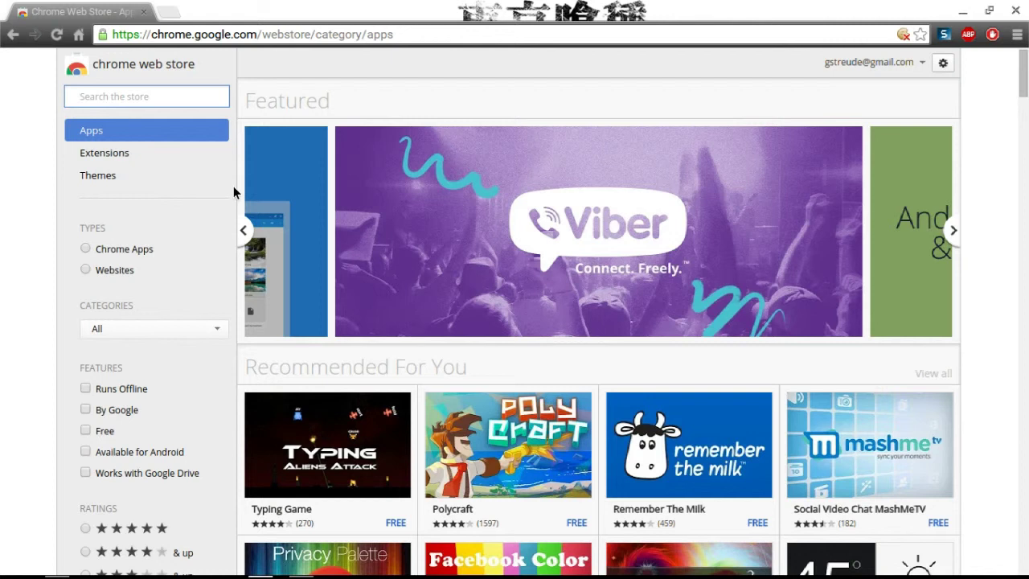
Step: Search the Web Store for 'cad' and scroll through the Apps, Extensions and Themes results
type("cad")
key("Return")
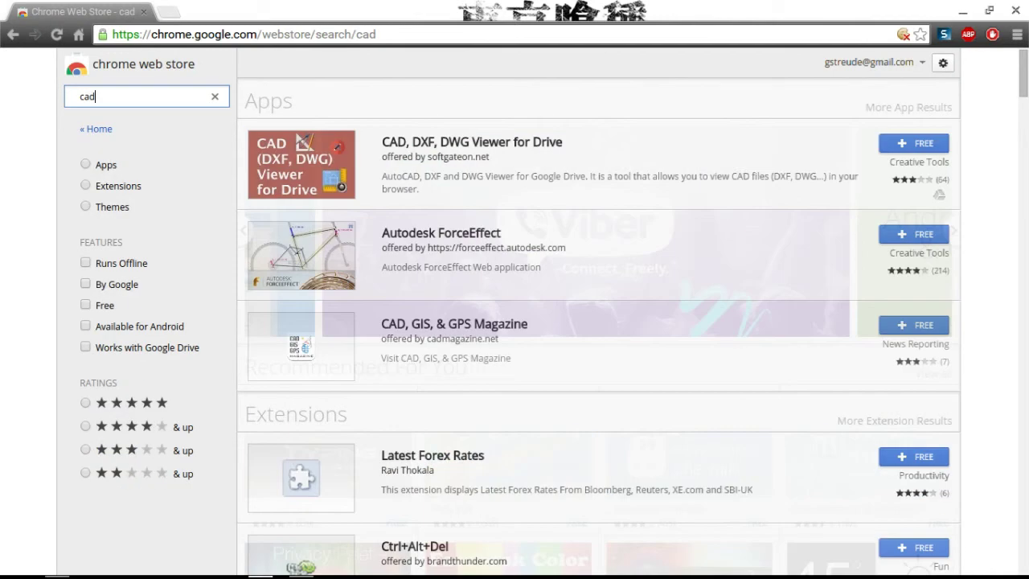
scroll(383, 137, "down", 2)
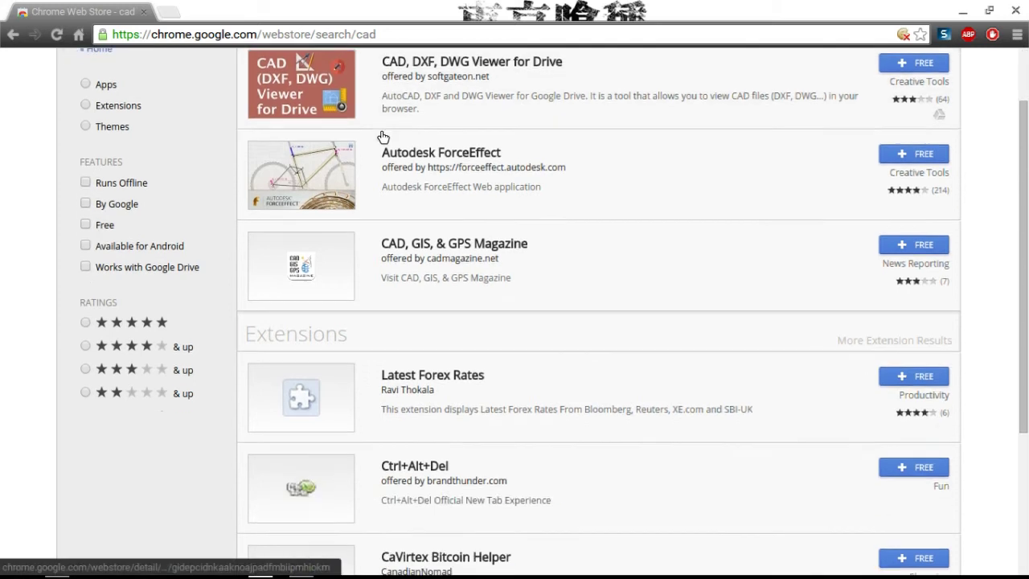
scroll(374, 211, "down", 2)
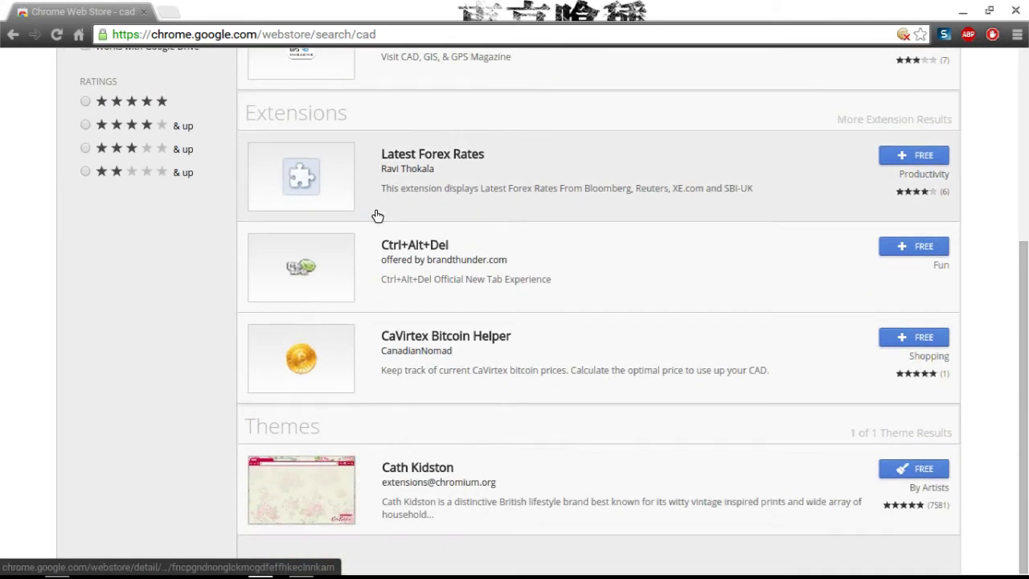
left_click(176, 11)
Step: Search Google for 'cad online', open one of the CAD results, then close the Chrome window
type("aca")
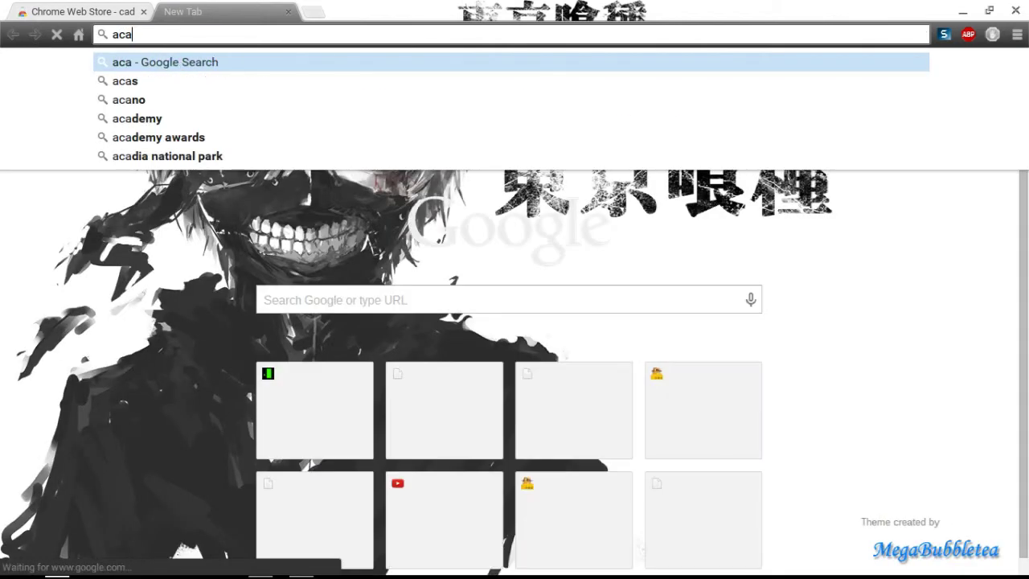
key("BackSpace")
key("BackSpace")
key("BackSpace")
type("cad ")
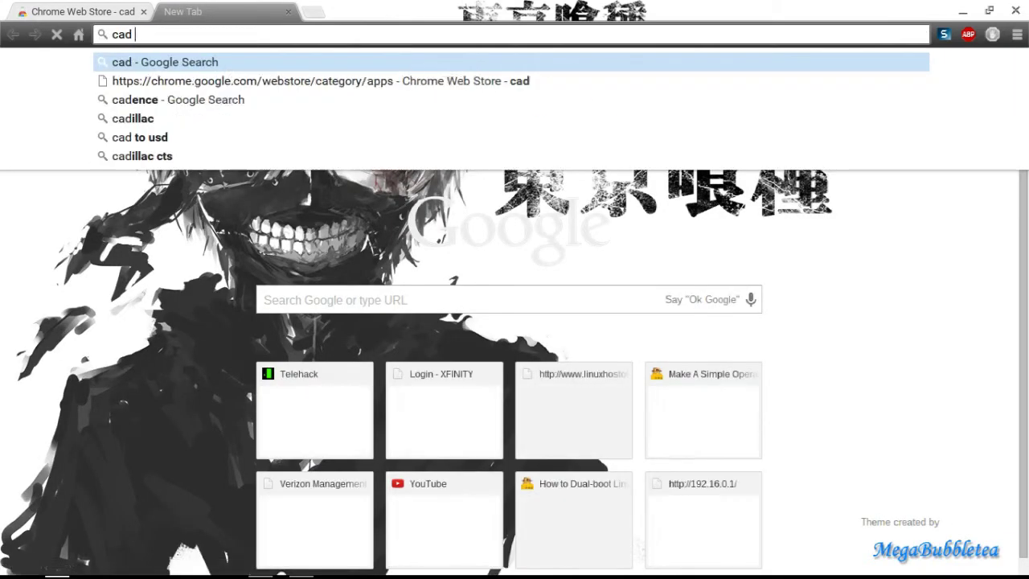
type("online")
key("Return")
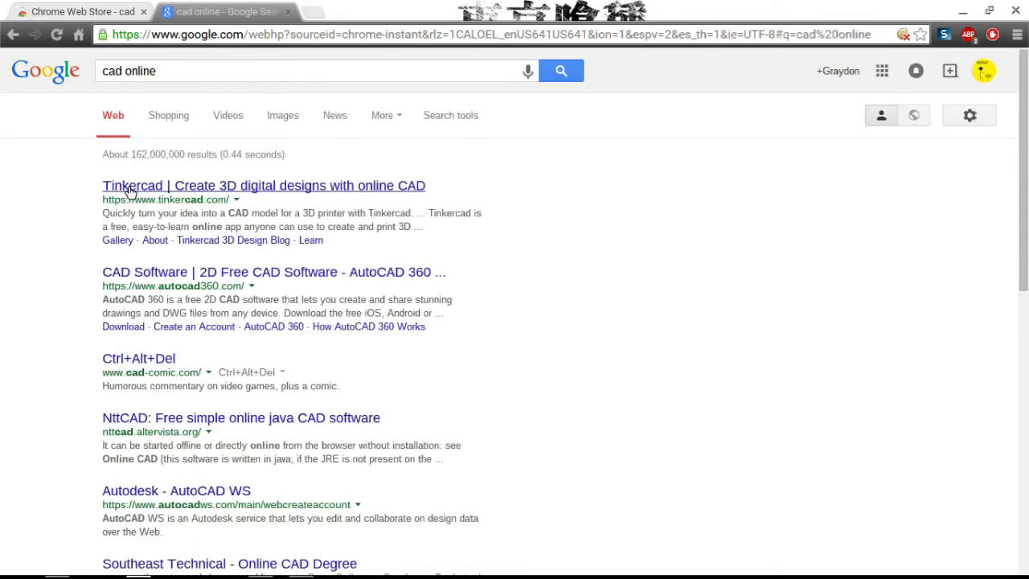
left_click(130, 360)
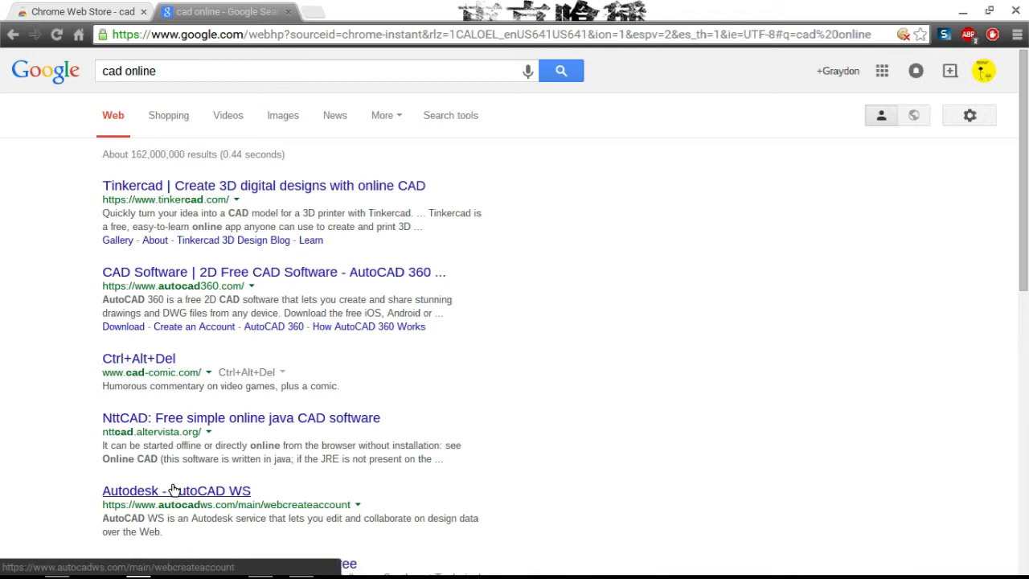
left_click(1015, 10)
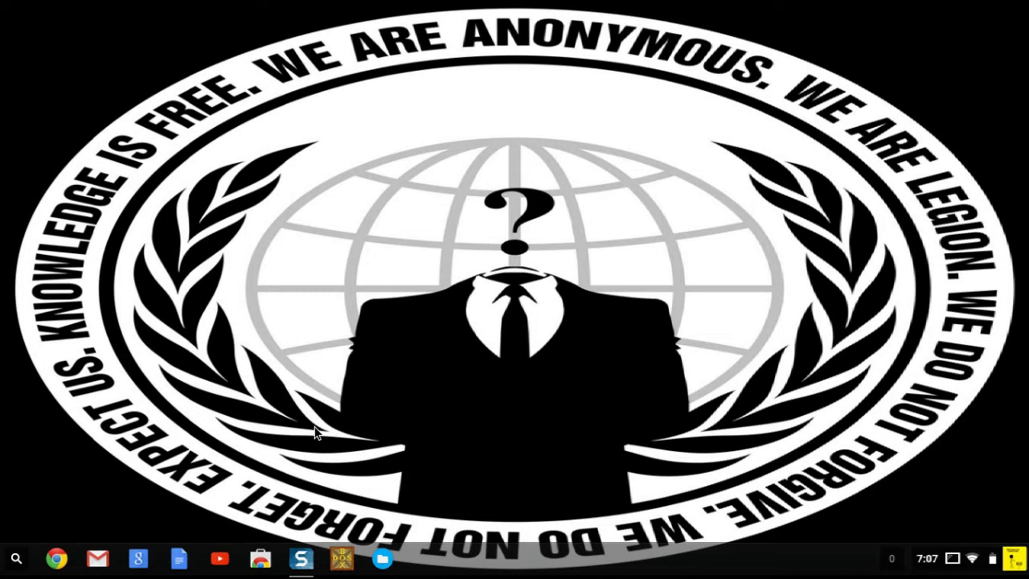
Step: Open the launcher, dismiss voice search, show All Apps, and scroll to the second app page
left_click(16, 564)
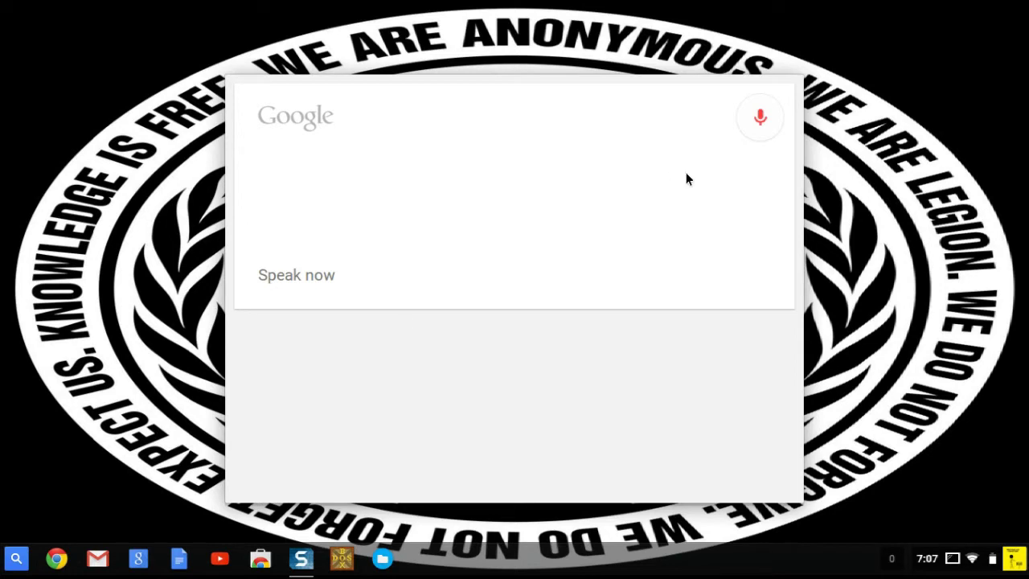
left_click(758, 121)
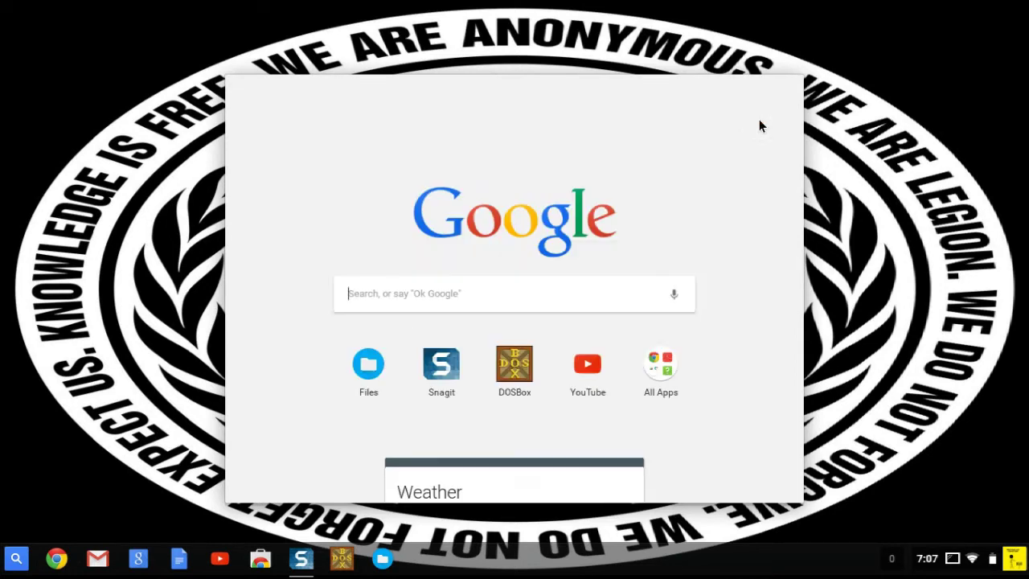
left_click(680, 384)
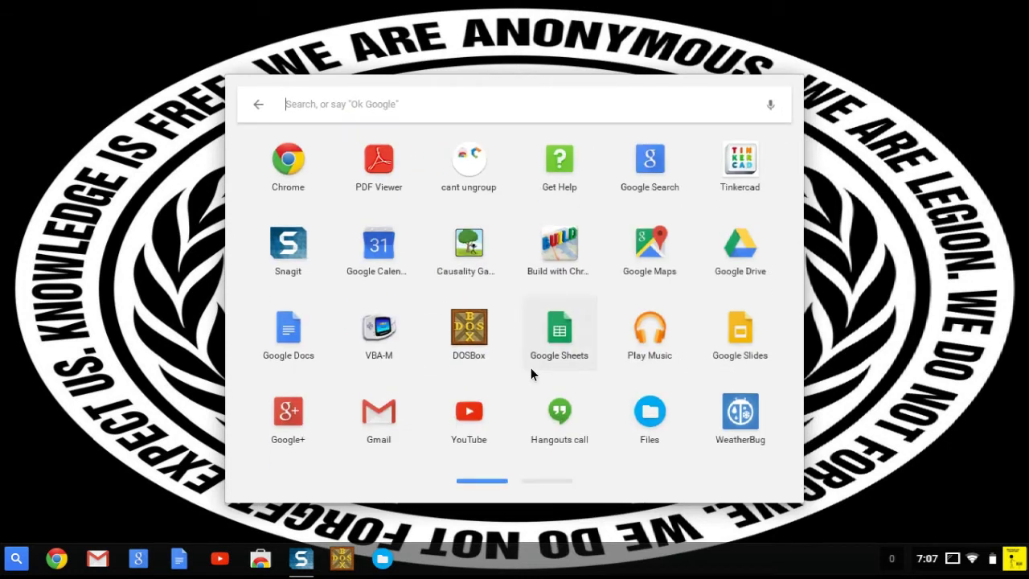
scroll(531, 373, "down", 2)
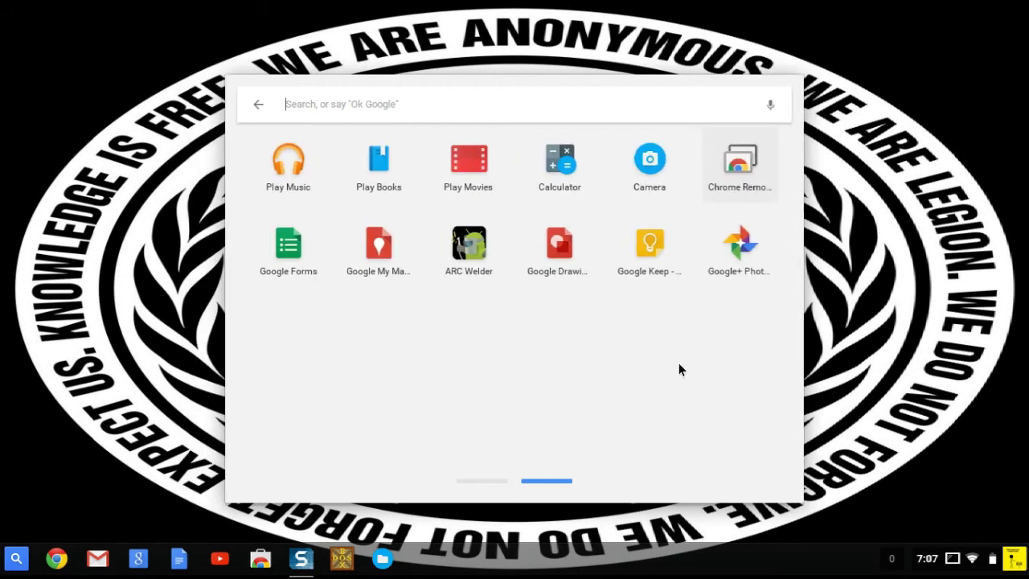
scroll(679, 364, "up", 2)
scroll(679, 364, "down", 2)
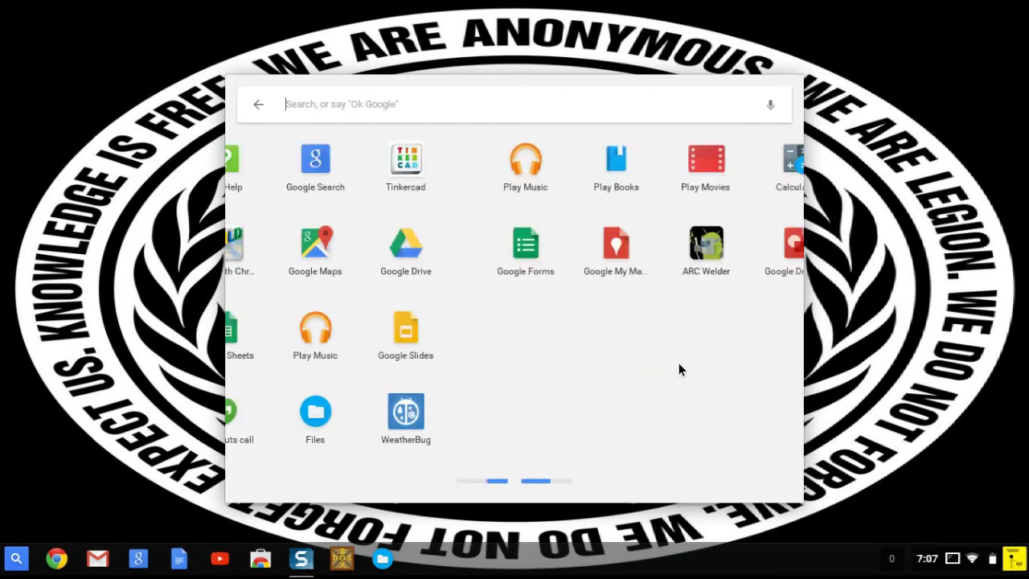
scroll(679, 363, "down", 2)
scroll(678, 364, "down", 2)
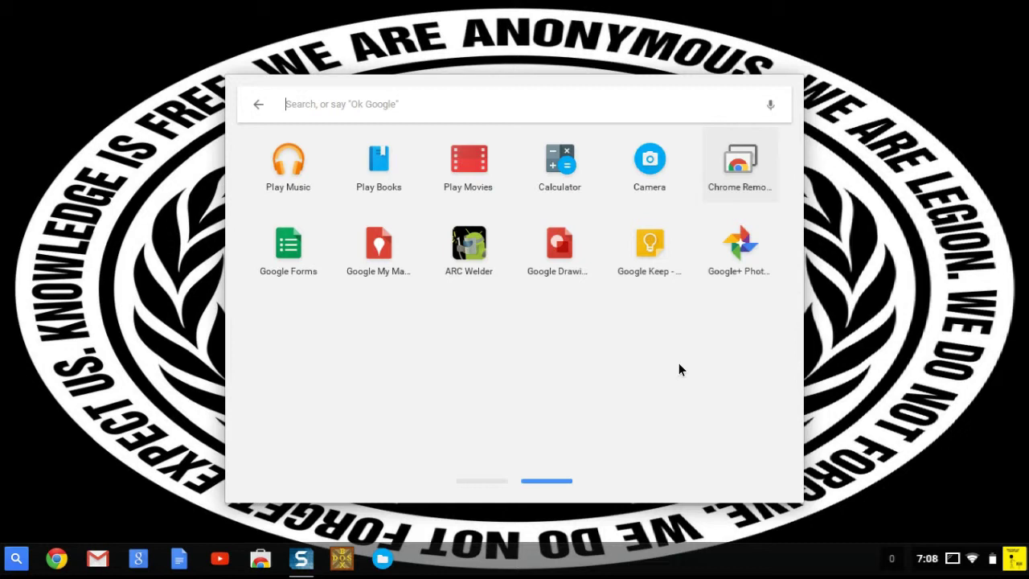
scroll(679, 363, "left", 1)
Step: Enable the Developer Tools experiments flag on chrome://flags, then minimize Chrome
left_click(58, 556)
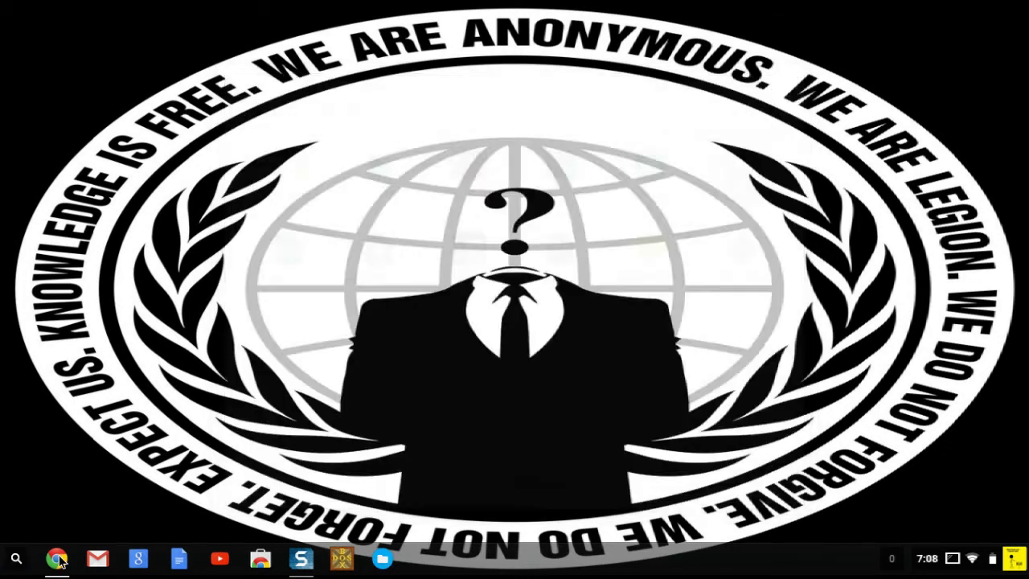
type("chrome")
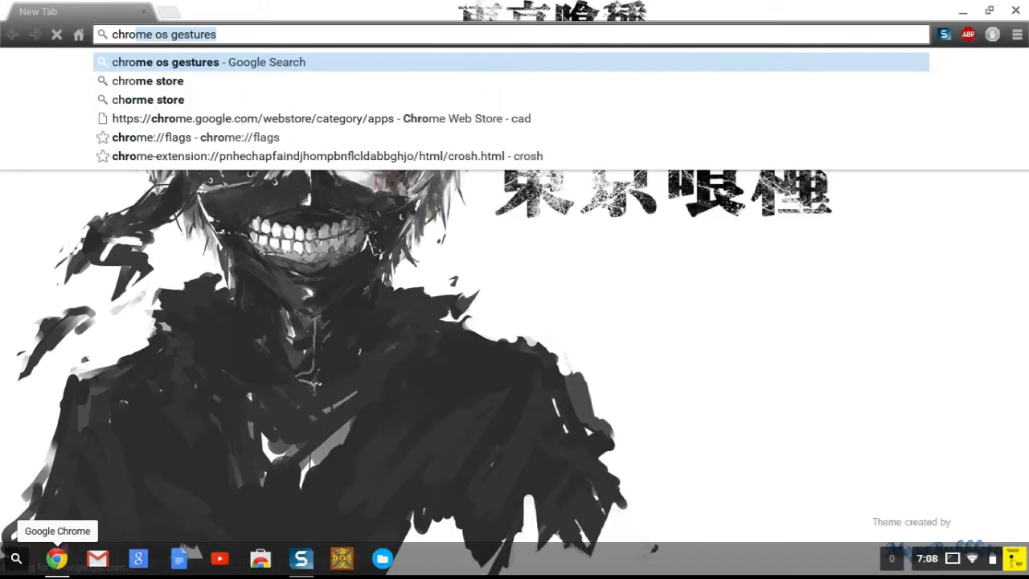
type(":")
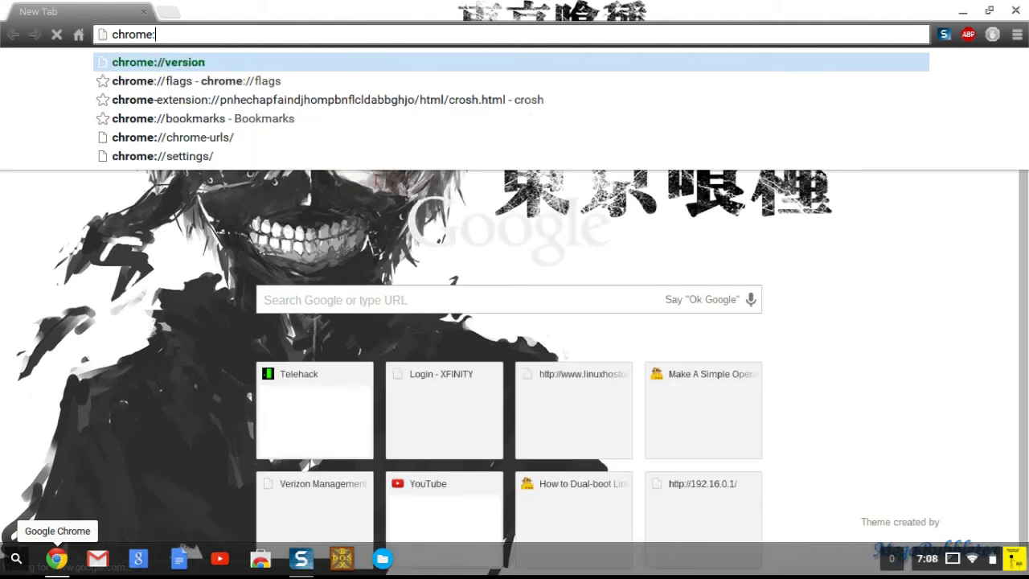
type("//flag")
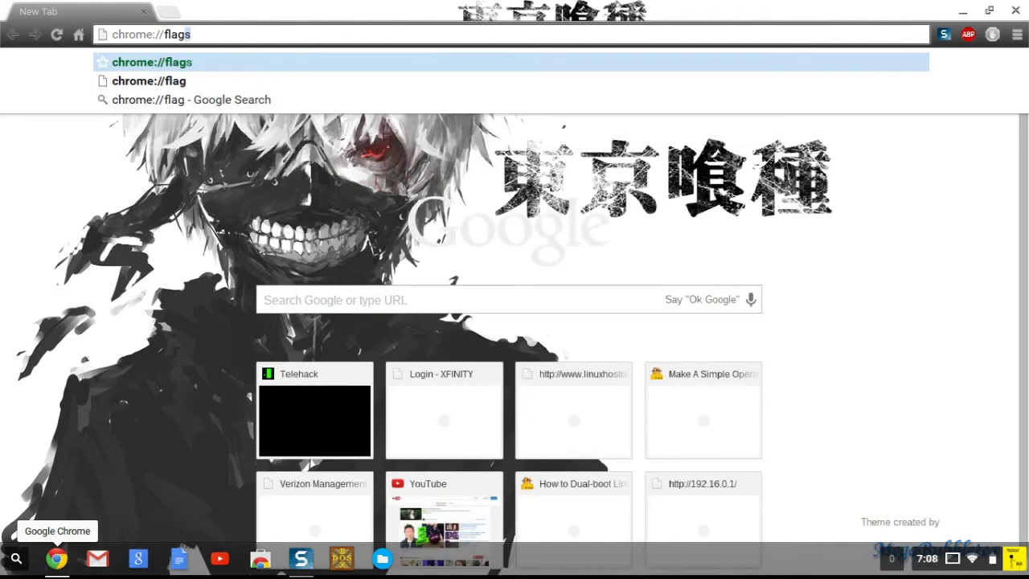
key("Return")
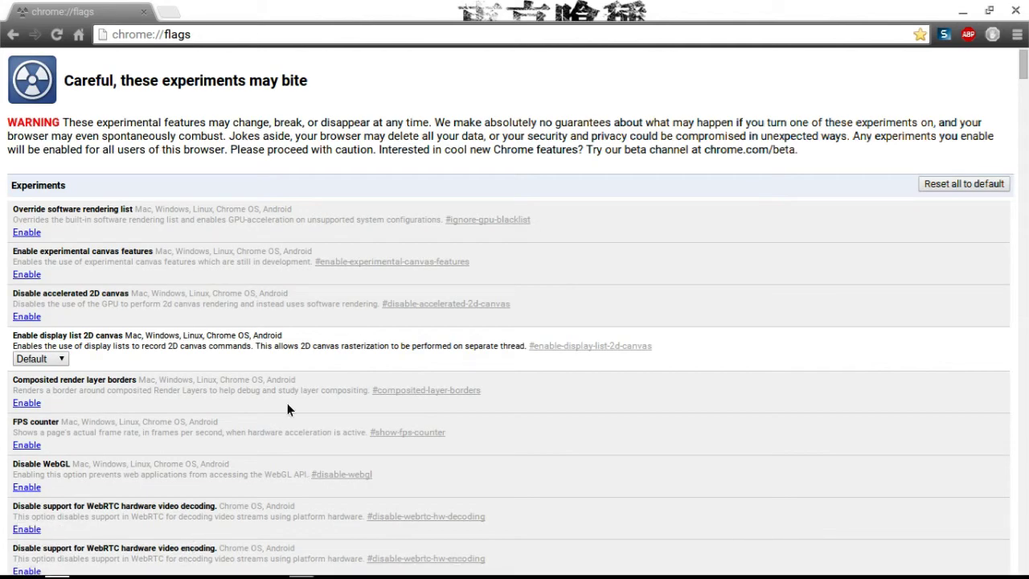
scroll(285, 344, "down", 3)
scroll(281, 361, "down", 2)
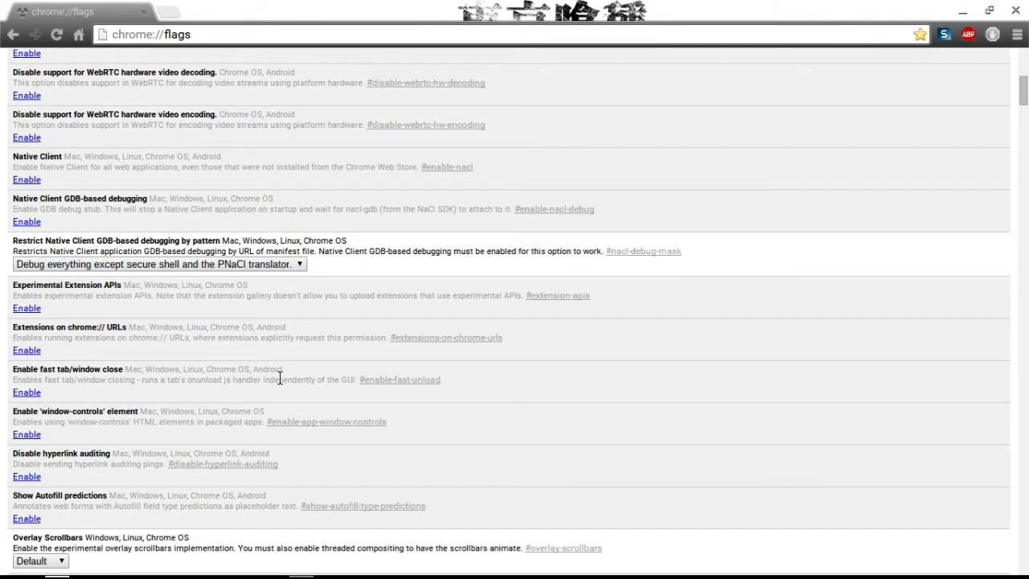
scroll(279, 377, "down", 5)
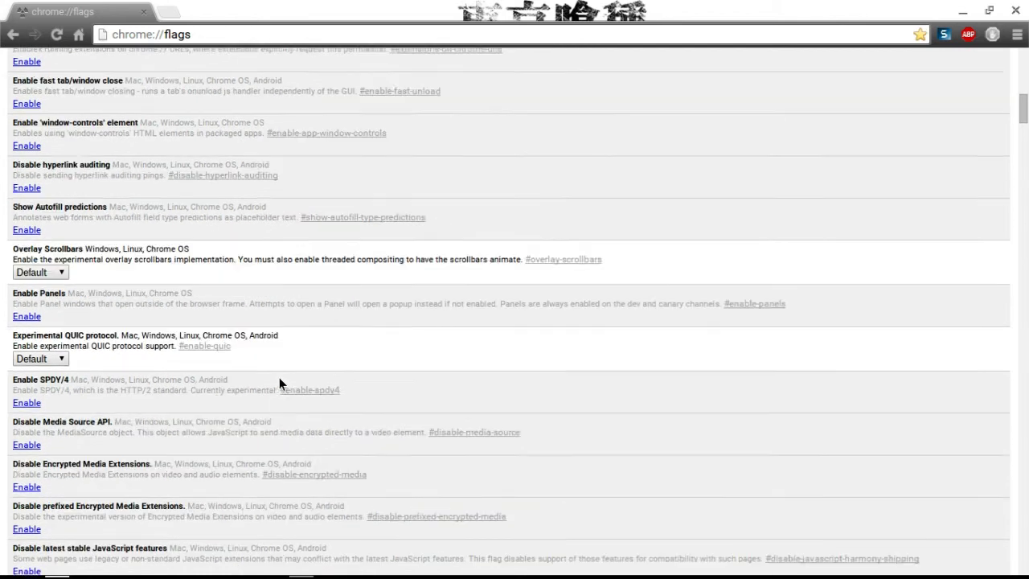
scroll(279, 377, "down", 2)
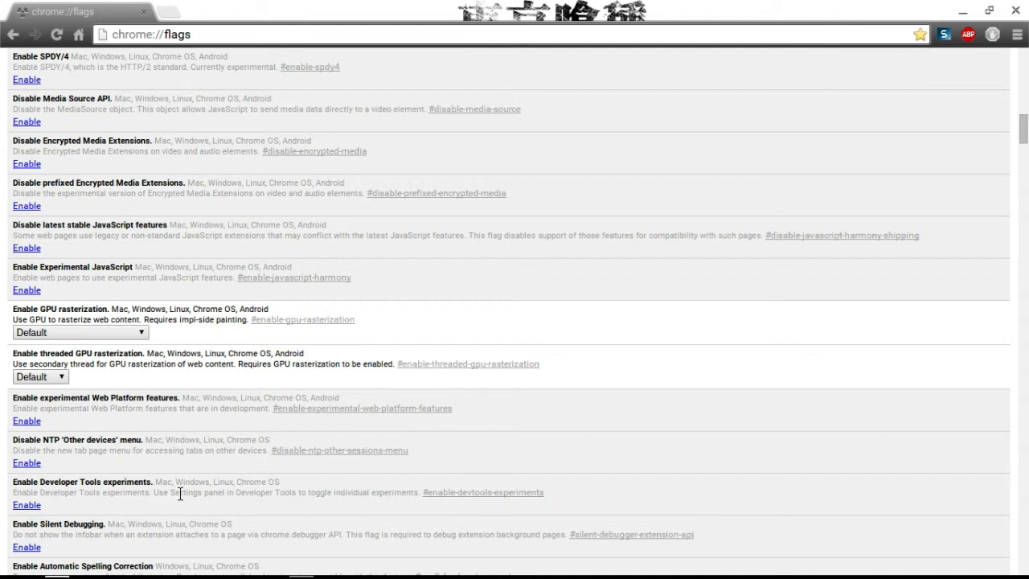
left_click(22, 507)
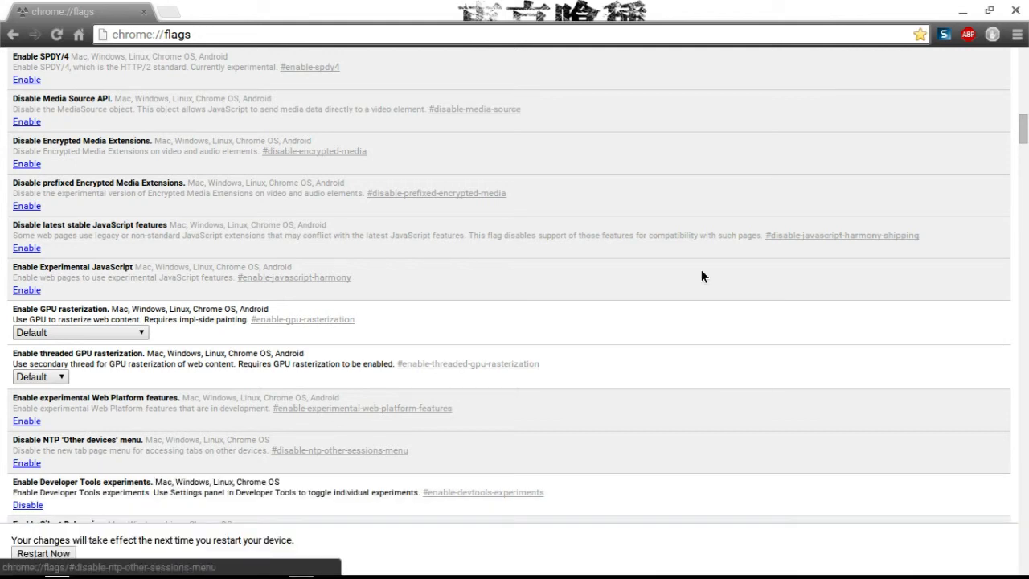
left_click(964, 10)
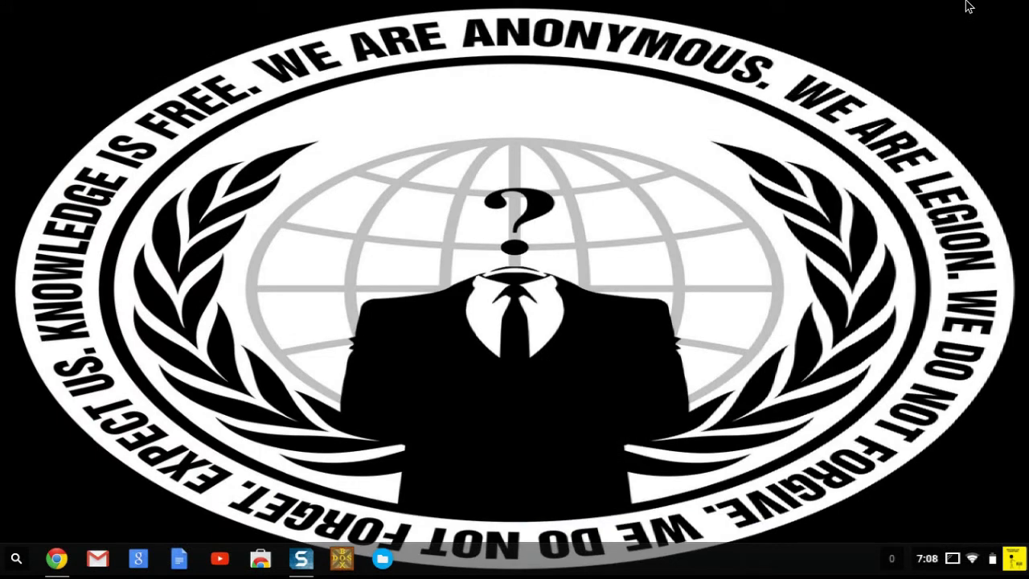
Step: Check the desktop's Shelf position options without changing them, then launch DOSBox from the shelf
right_click(968, 6)
mouse_move(882, 38)
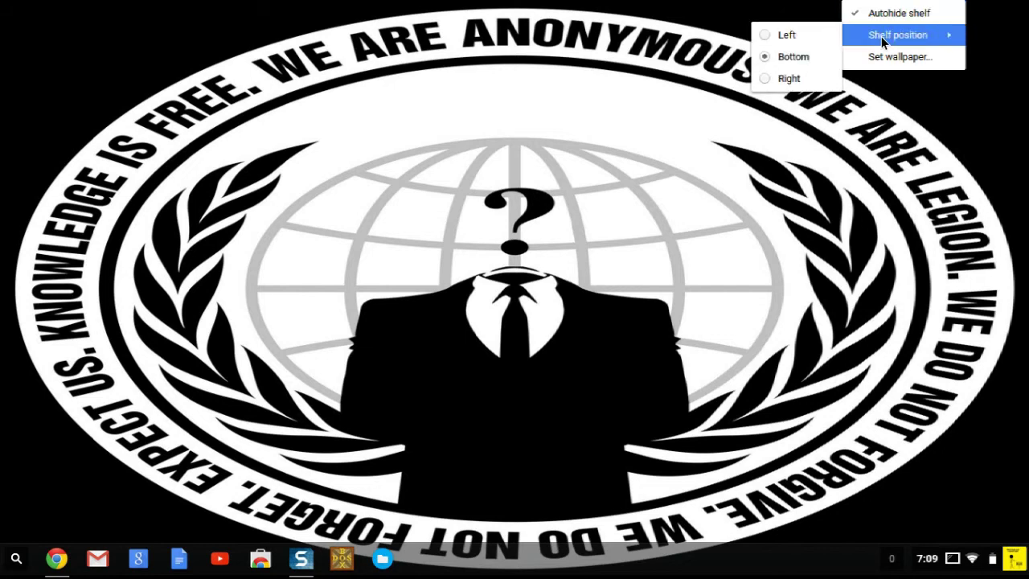
left_click(340, 178)
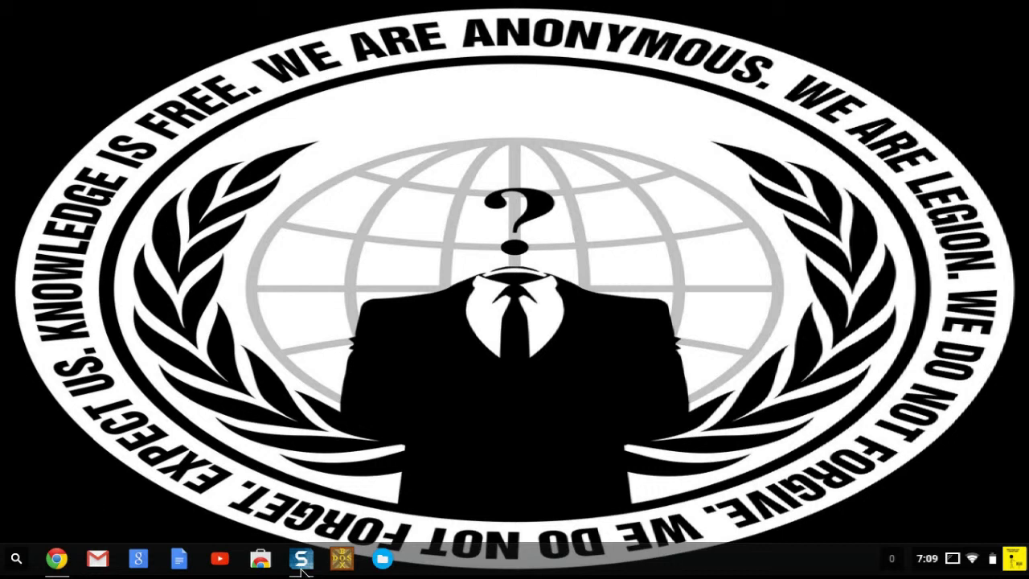
left_click(354, 568)
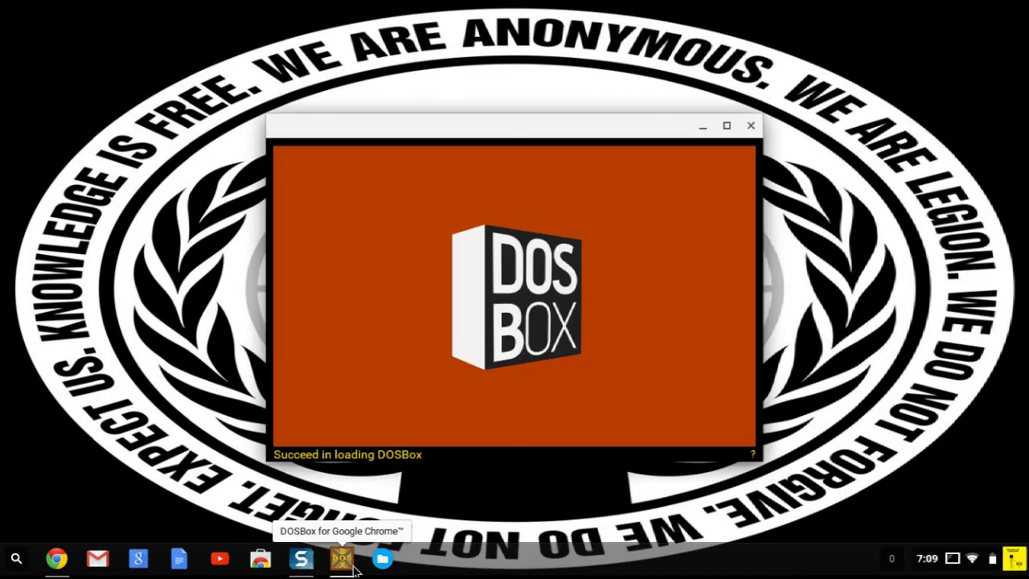